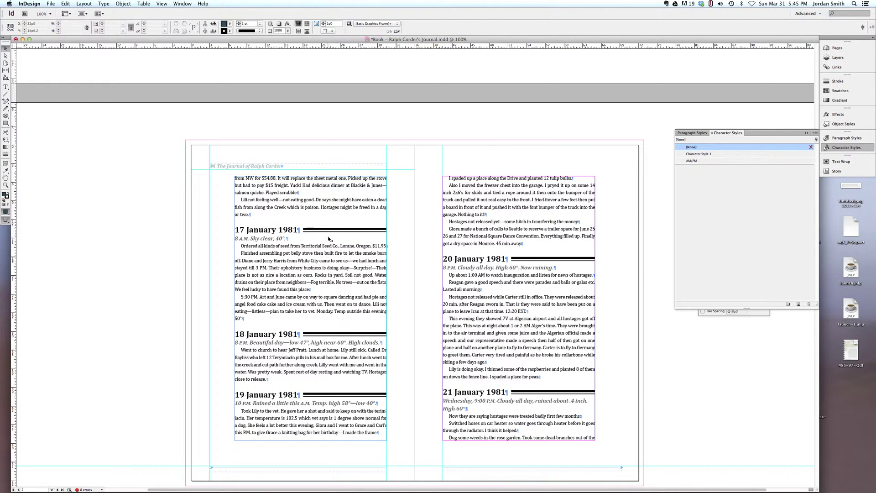
Place the cursor in the 17 January 1981 heading and show Paragraph Styles, revealing its Date style.
double_click(279, 227)
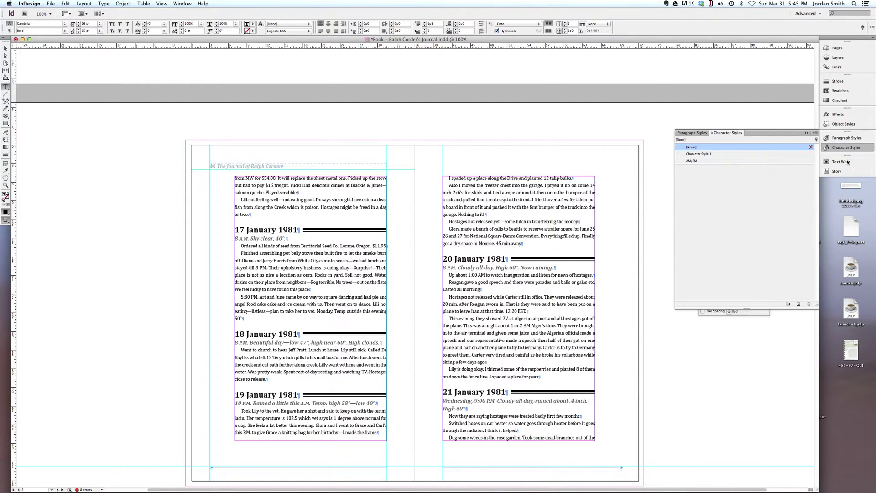
left_click(833, 137)
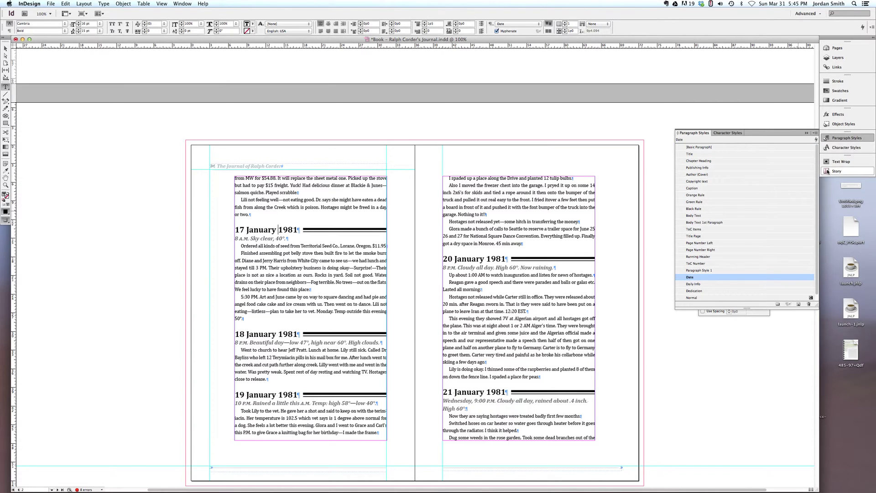
Turn off the Rule Above paragraph rule in the Date style's options, leaving its Tabs settings showing.
double_click(689, 278)
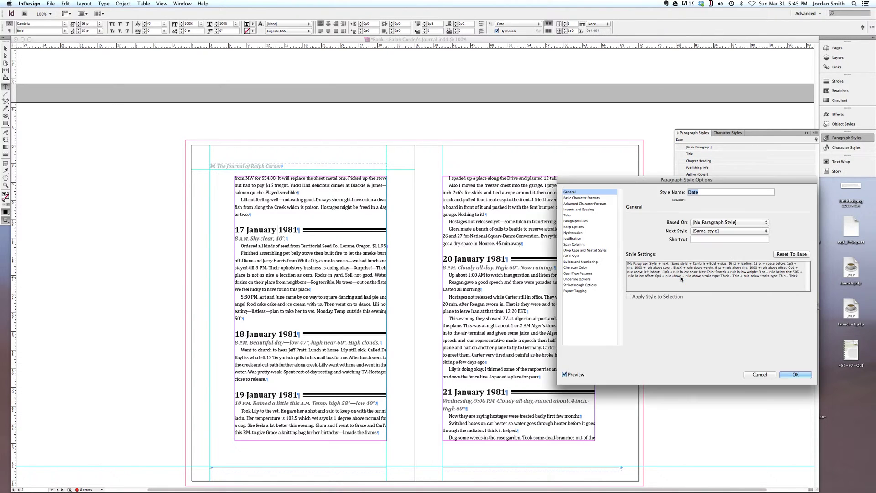
left_click(575, 221)
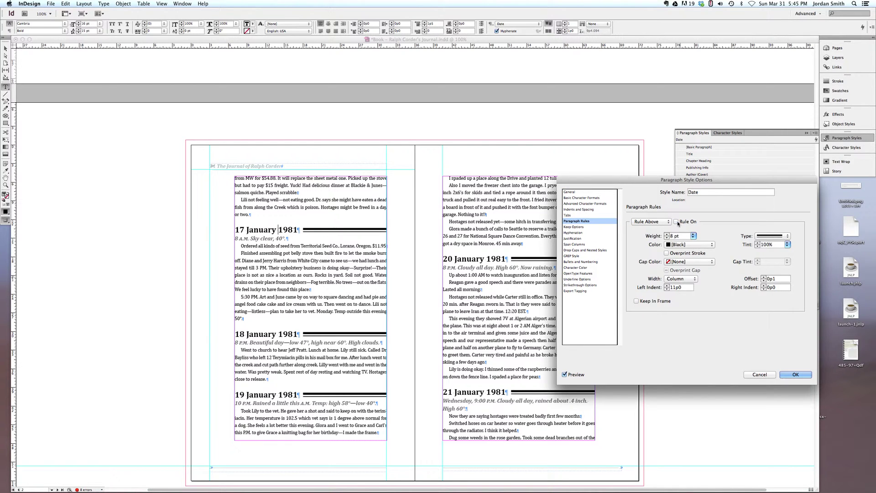
left_click(676, 222)
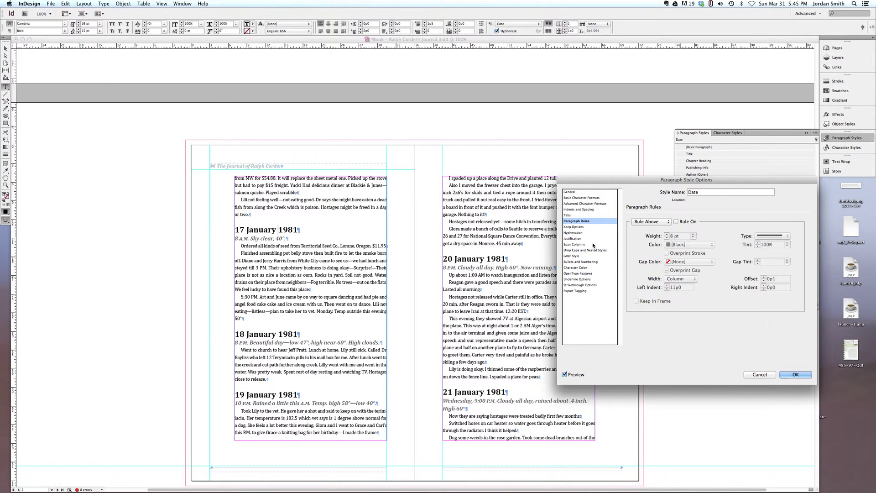
left_click(574, 216)
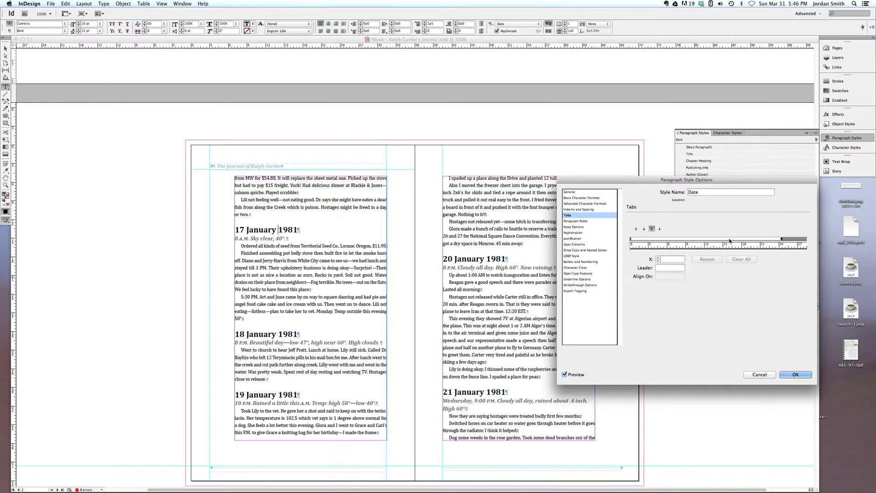
Add a tab stop at 24p6 to the Date style and confirm the style options.
left_click_drag(743, 242, 781, 242)
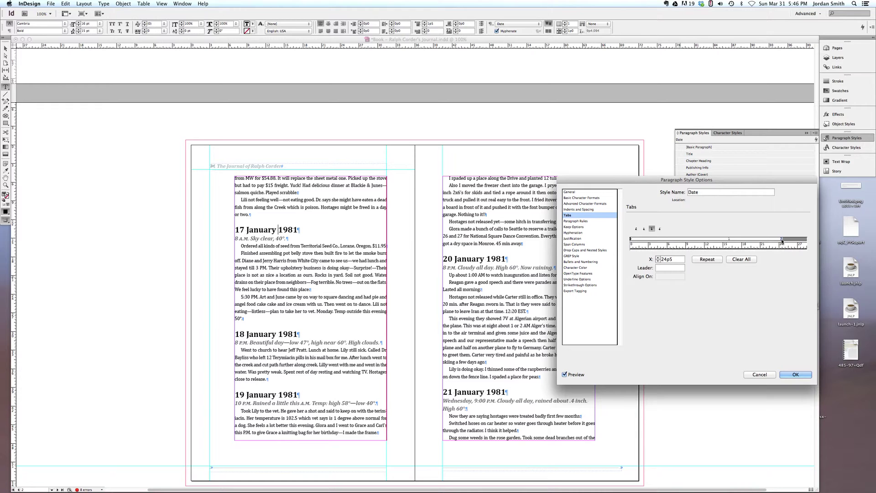
left_click_drag(782, 241, 782, 241)
left_click_drag(782, 240, 782, 241)
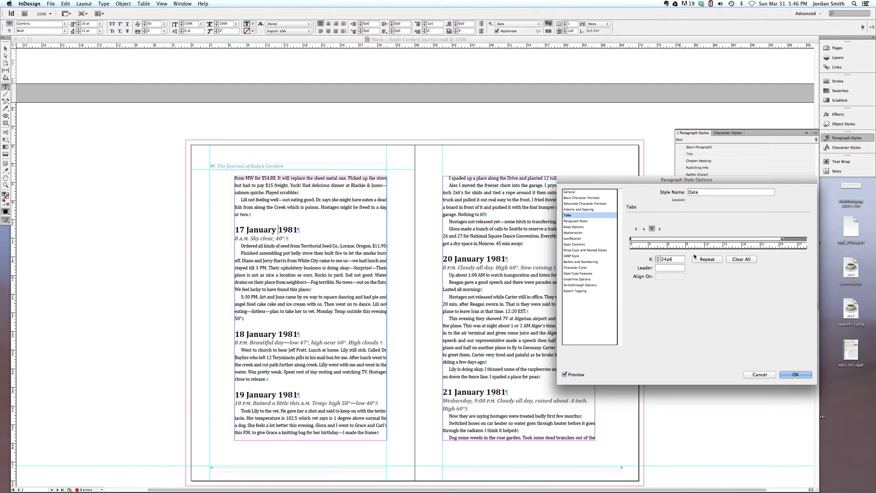
double_click(672, 260)
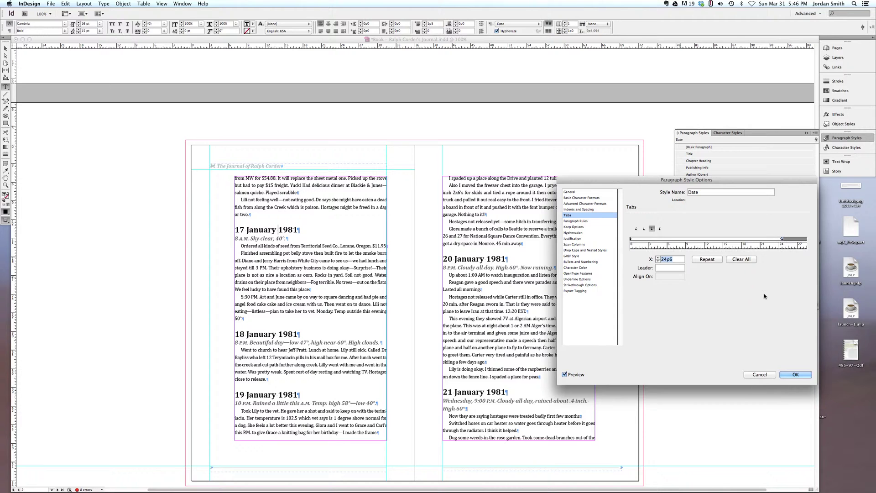
left_click(793, 375)
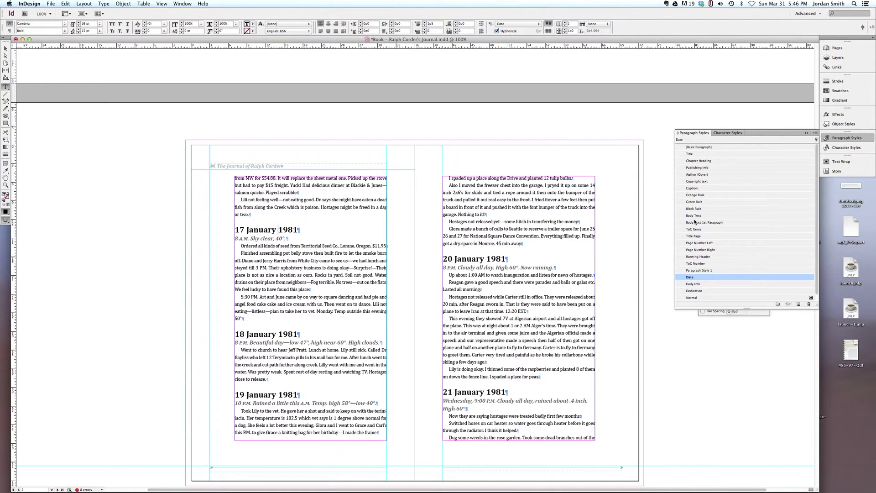
Create a new character style named Underline.
left_click(842, 149)
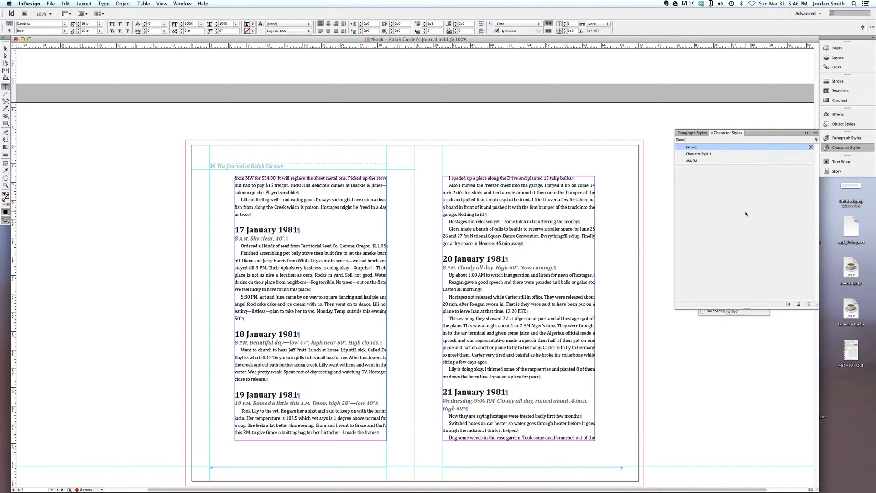
left_click(709, 185)
left_click(798, 303)
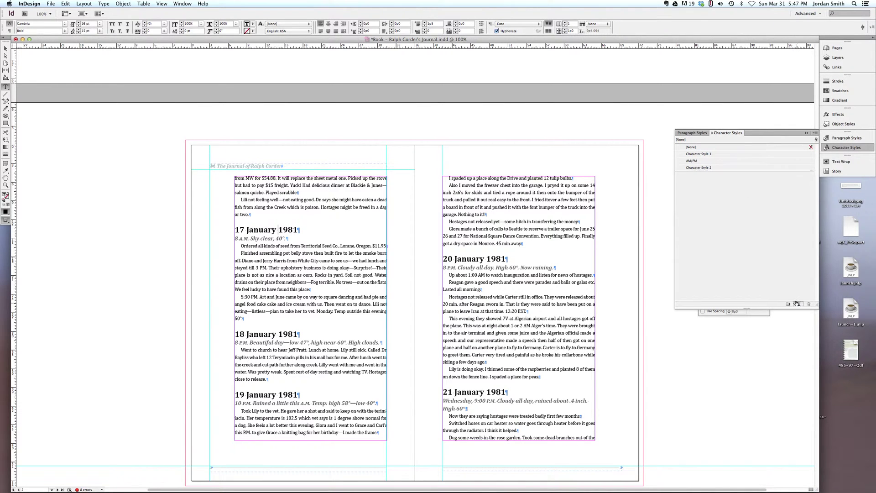
double_click(682, 167)
type("U")
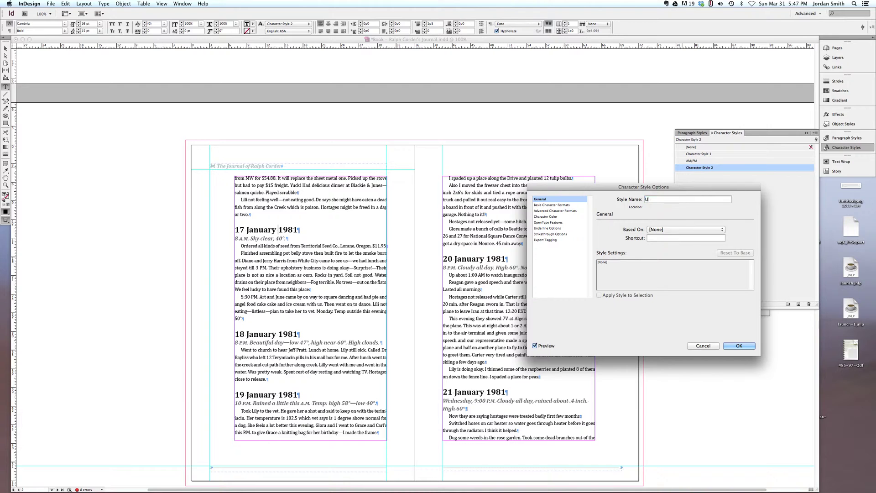
type("nderline")
Give the Underline style an 8 pt Thick - Thin underline with -5 pt offset and save it.
left_click(538, 228)
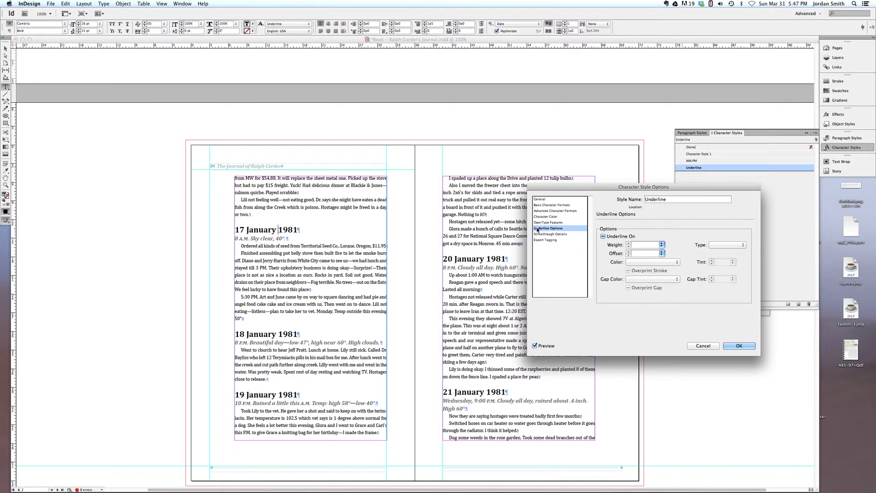
left_click(603, 236)
left_click(639, 245)
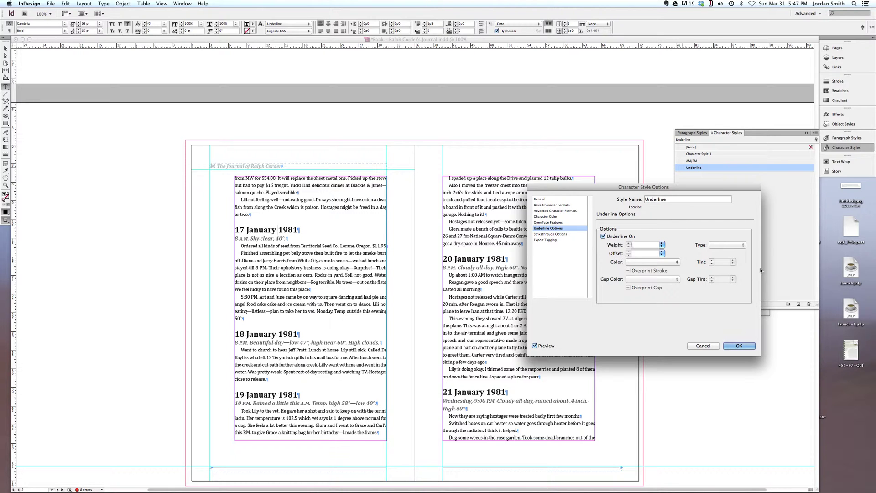
type("8")
key("Tab")
type("-5")
left_click(730, 245)
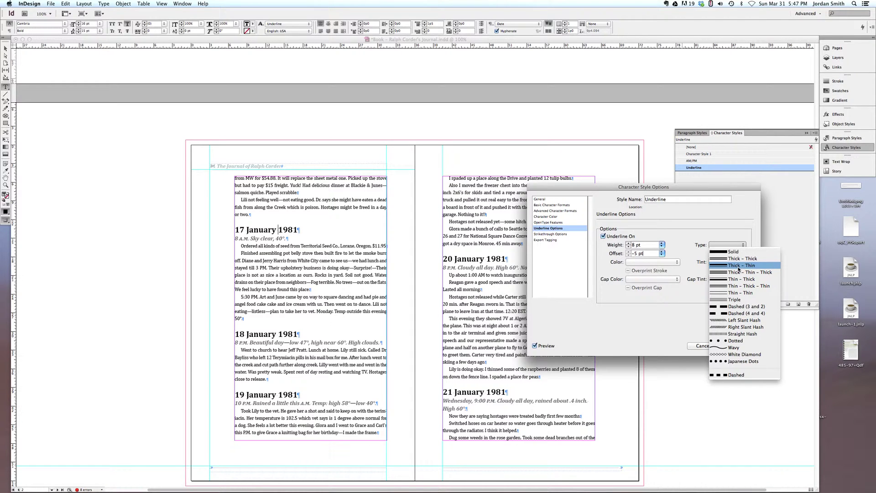
left_click(738, 266)
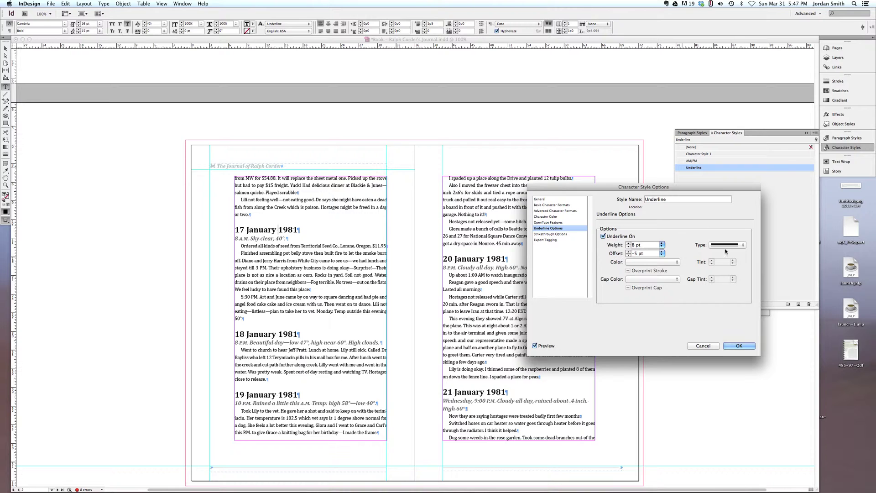
left_click(739, 346)
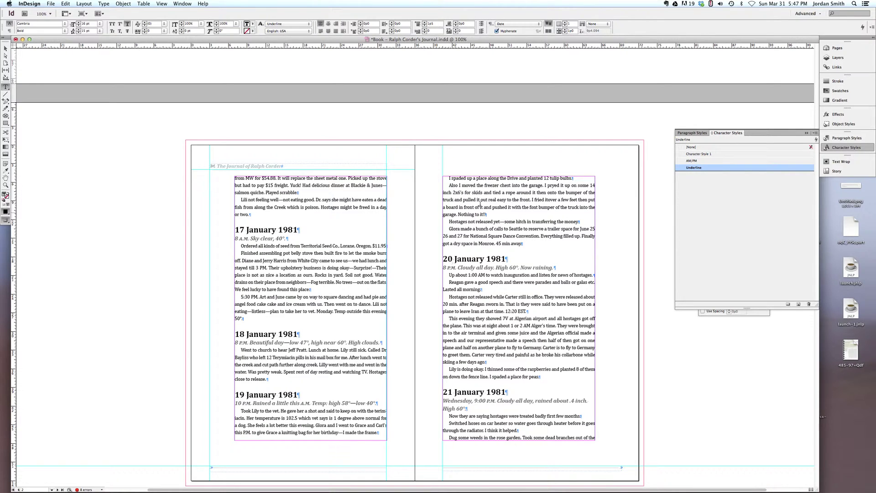
Add a right-indent tab after 17 January 1981 and apply the Underline character style to it.
left_click(310, 231)
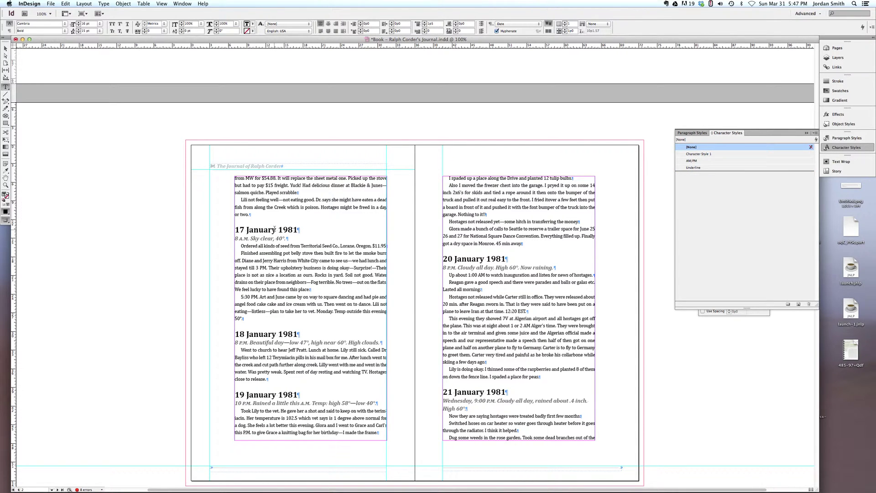
key("shift+Tab")
left_click_drag(304, 229, 387, 220)
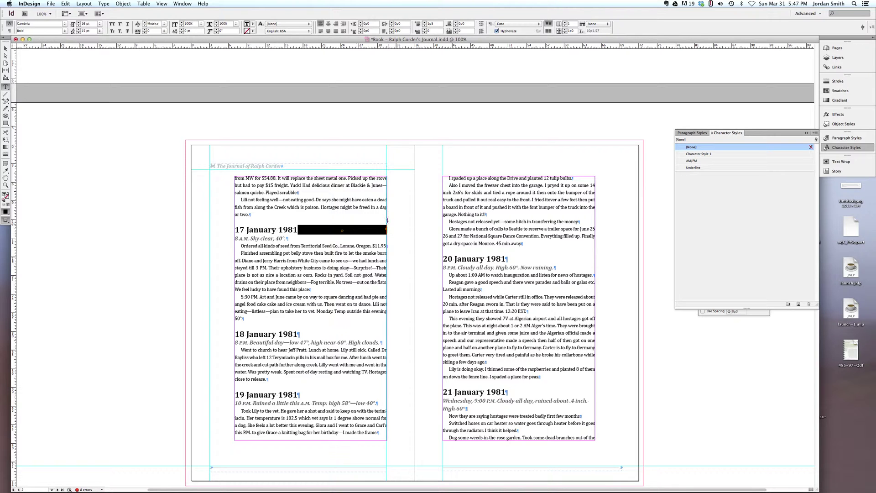
left_click(694, 168)
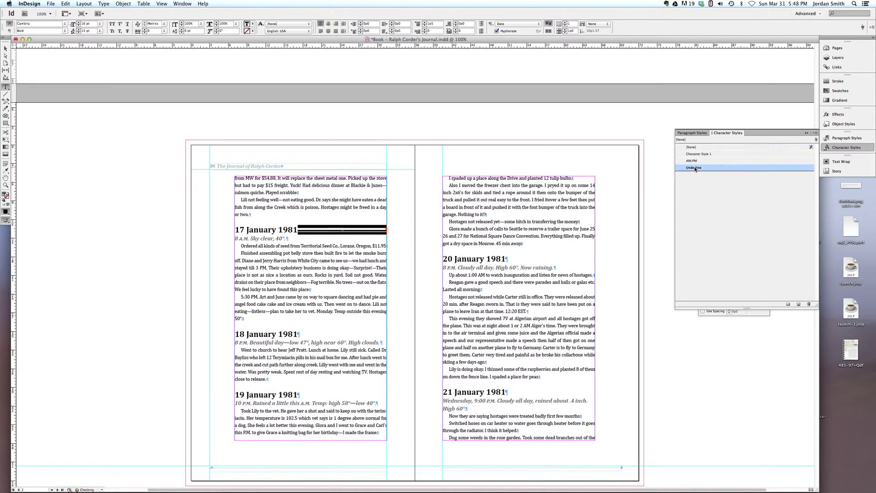
left_click(295, 229)
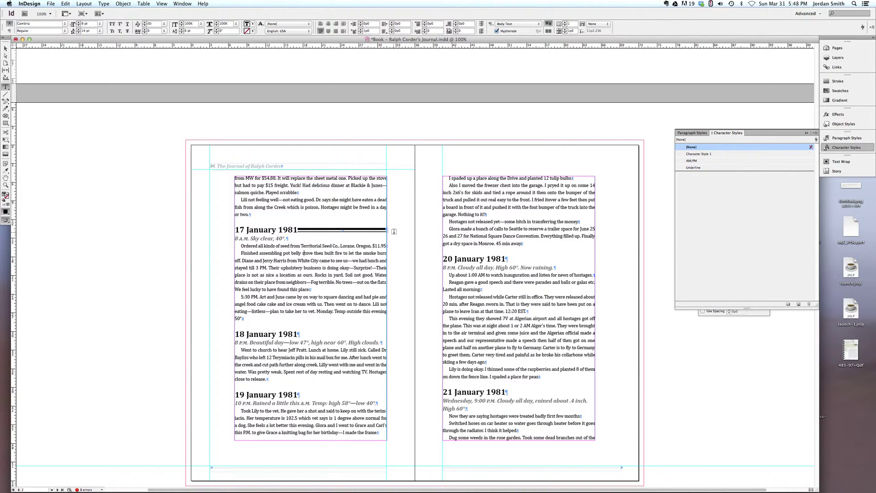
Replace the space after 17 January 1981 with an En Space from Insert White Space.
left_click(298, 229)
key("BackSpace")
left_click(104, 4)
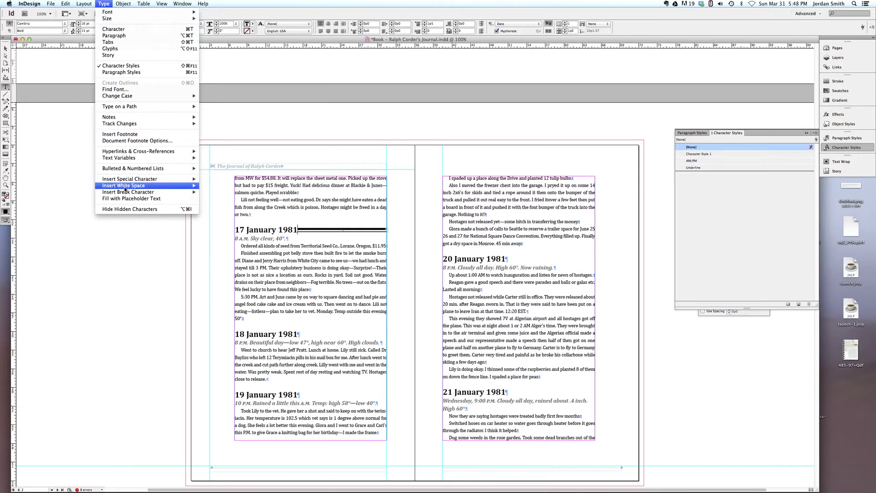
mouse_move(128, 185)
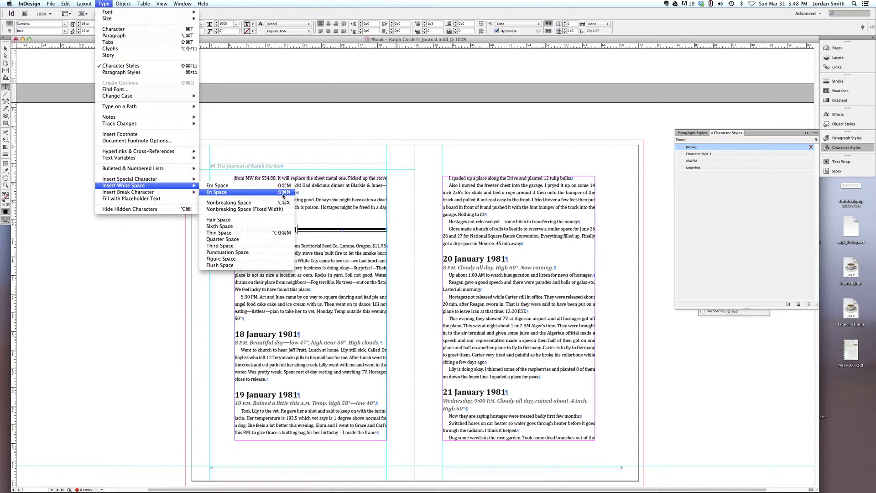
left_click(268, 193)
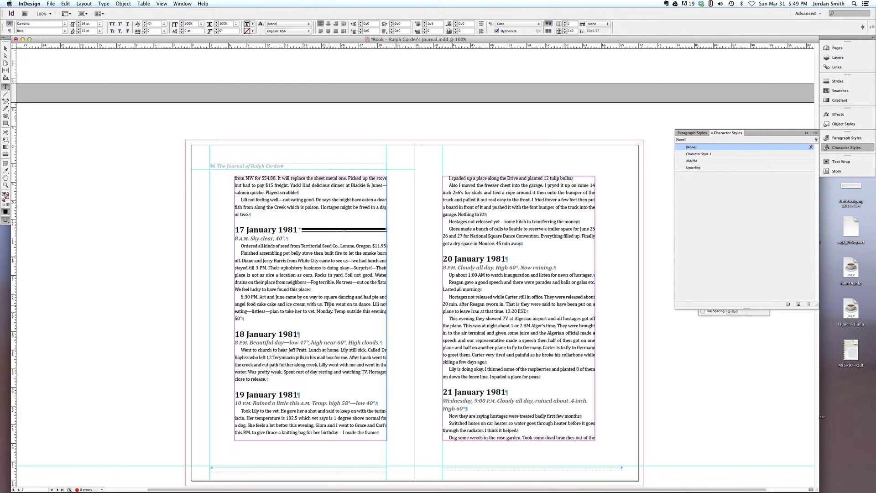
scroll(295, 259, "down", 2)
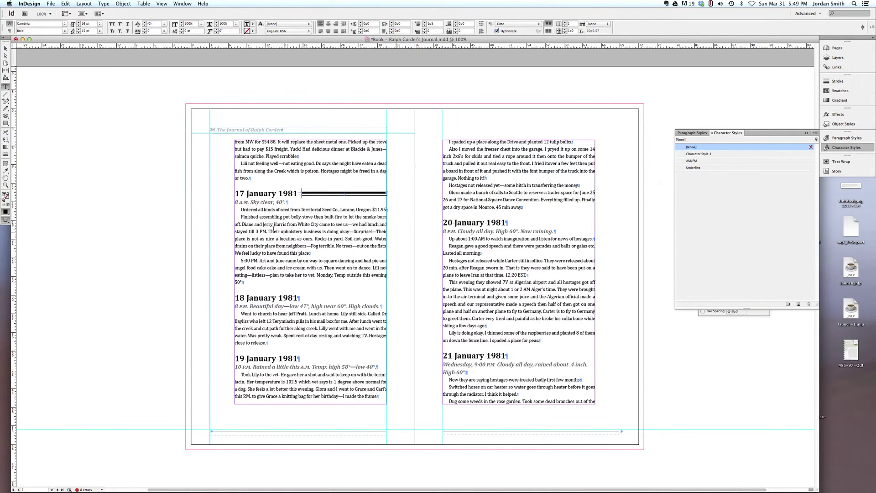
Add a right-indent tab after 18 January 1981 and style it with the Underline character style.
left_click(147, 211)
key("w")
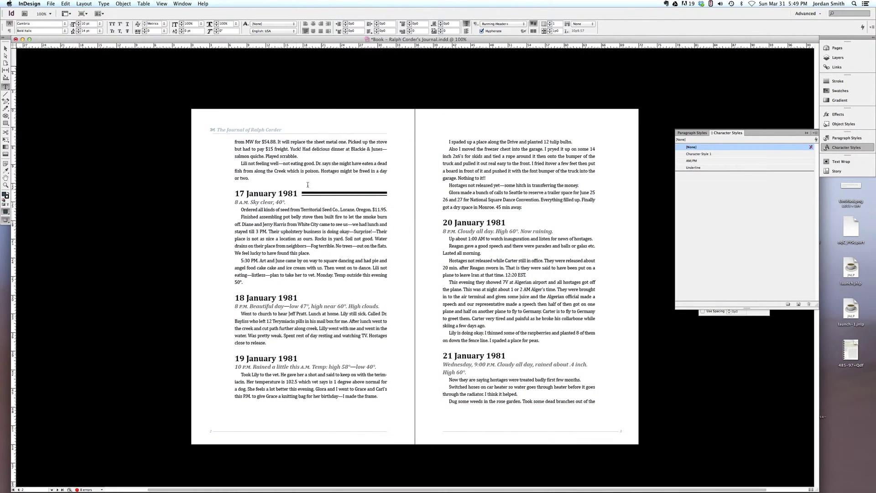
key("w")
left_click(312, 297)
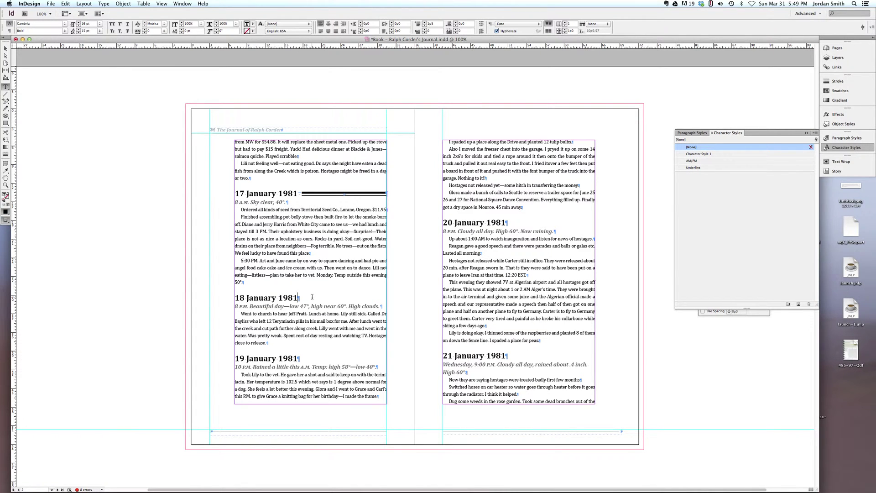
key("Tab")
key("shift+Tab")
key("shift+Left")
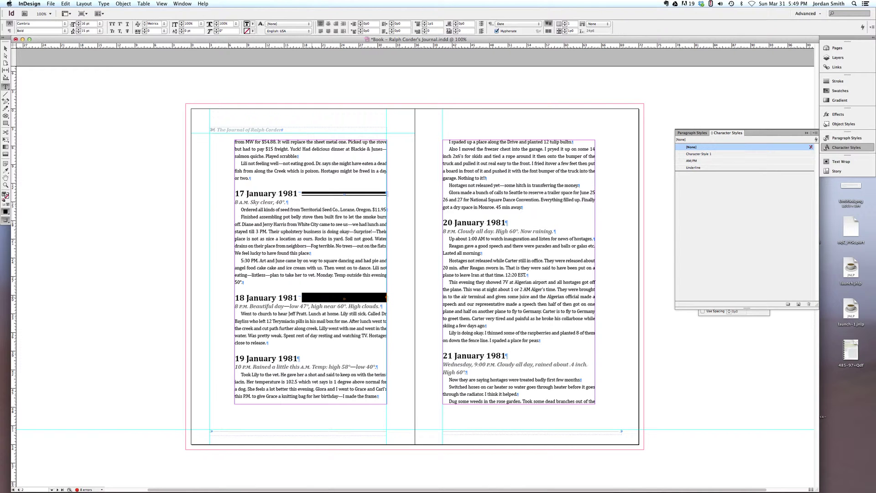
left_click(686, 167)
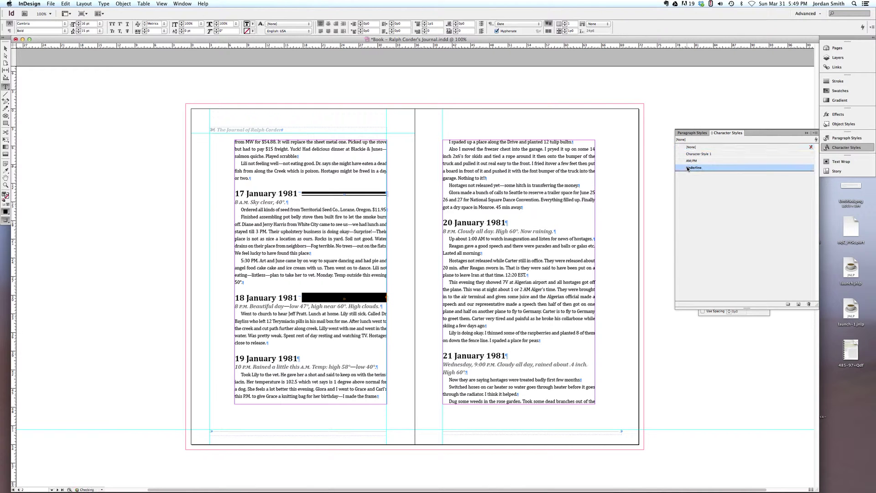
left_click(280, 238)
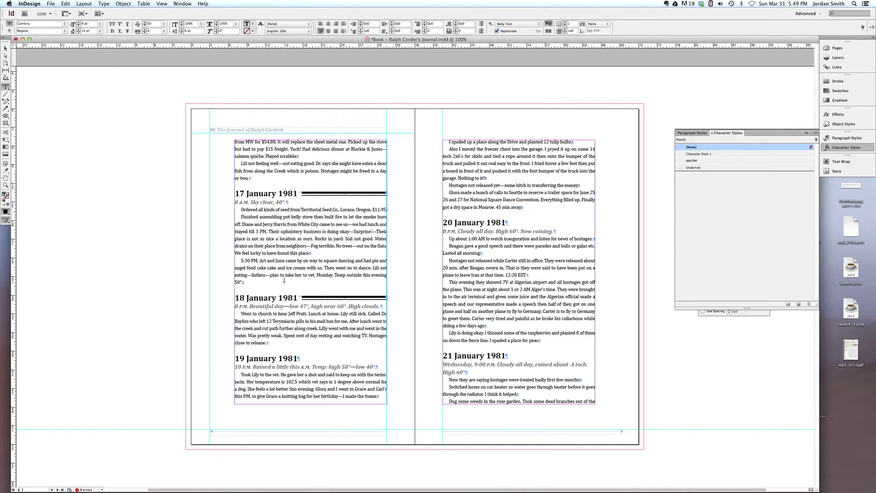
Assign the Underline character style the keyboard shortcut Shift+Cmd+Num 1.
scroll(400, 263, "down", 15)
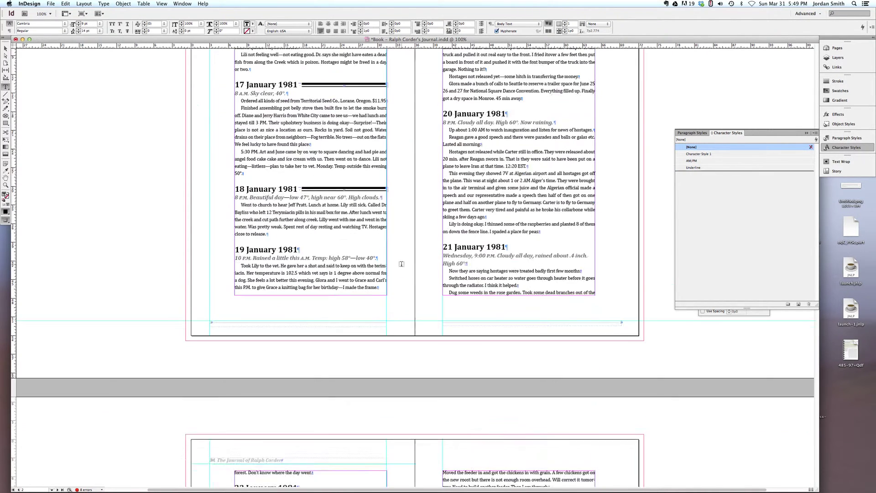
scroll(400, 263, "up", 20)
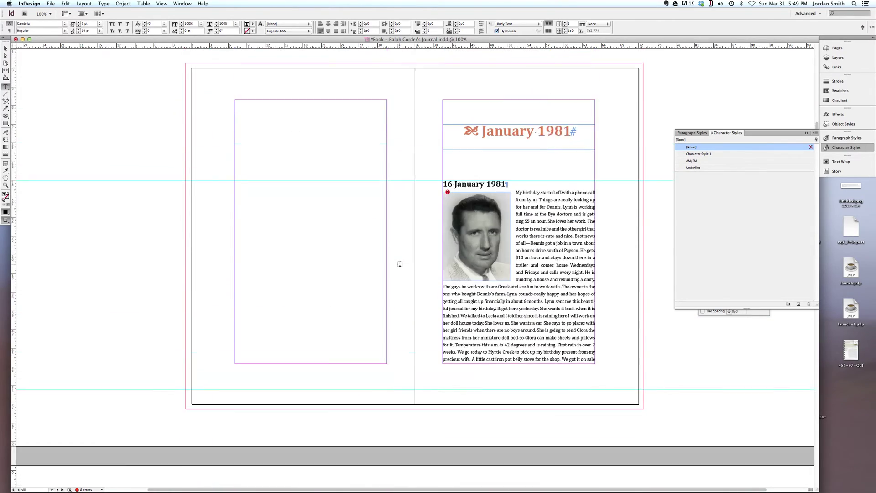
scroll(400, 264, "down", 15)
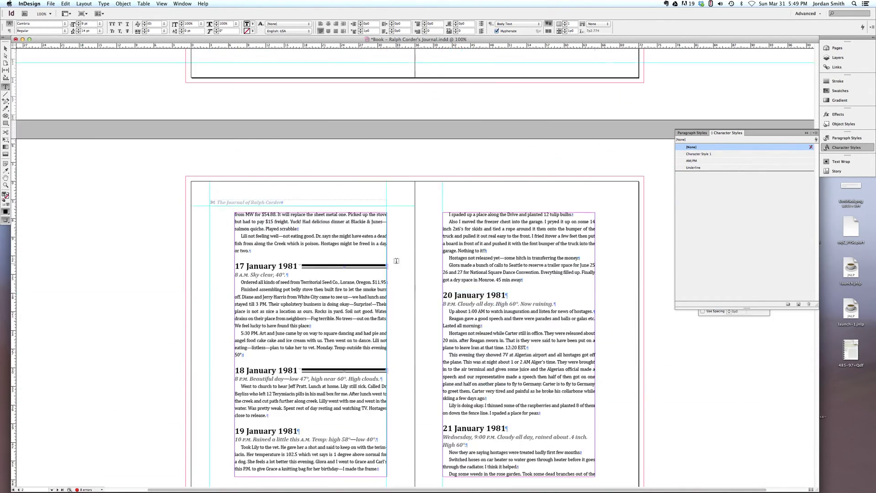
scroll(395, 259, "up", 5)
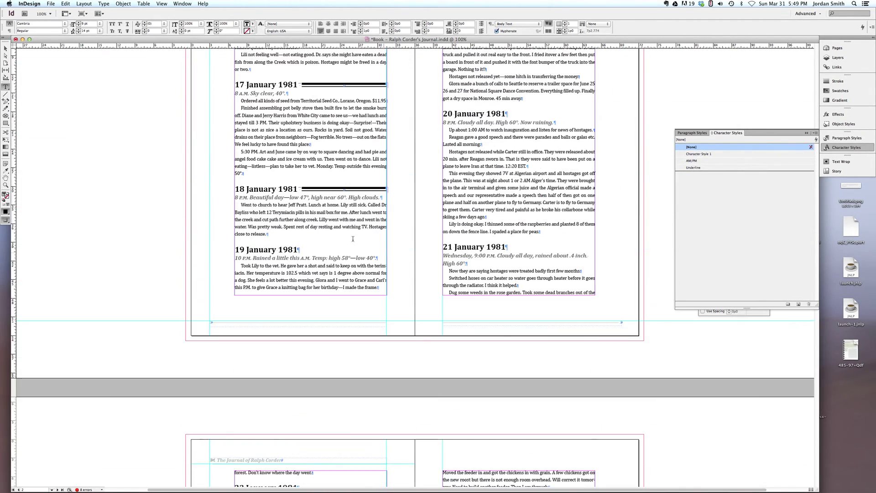
double_click(693, 168)
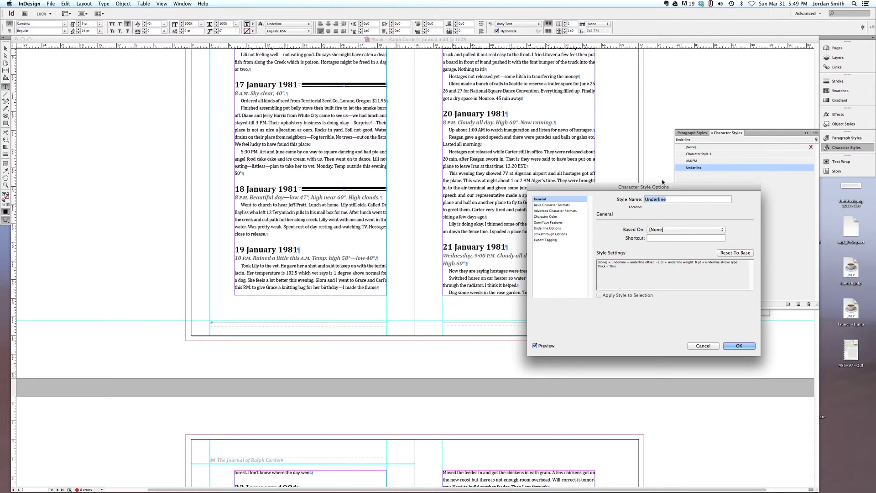
left_click(661, 238)
key("shift+super+KP_1")
left_click(739, 347)
left_click(349, 251)
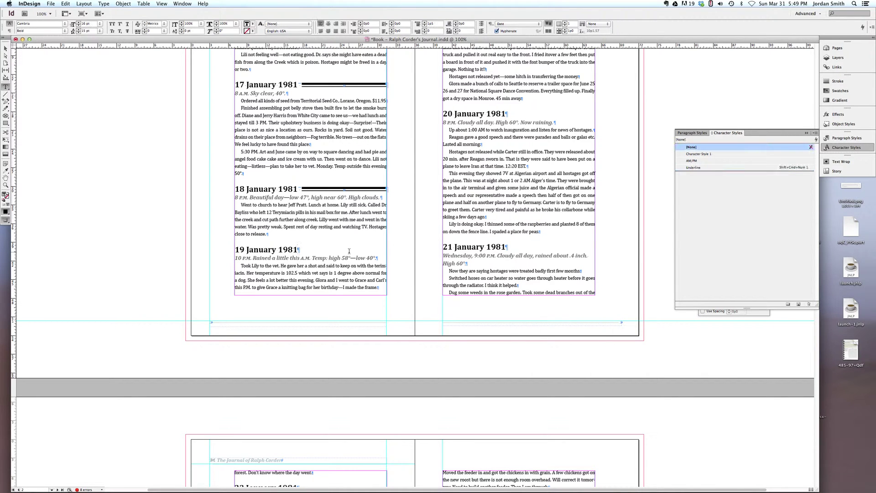
Add Underline-styled right-indent tabs after 19 and 20 January 1981, then preview the spread.
key("shift+super+KP_1")
key("shift+Tab")
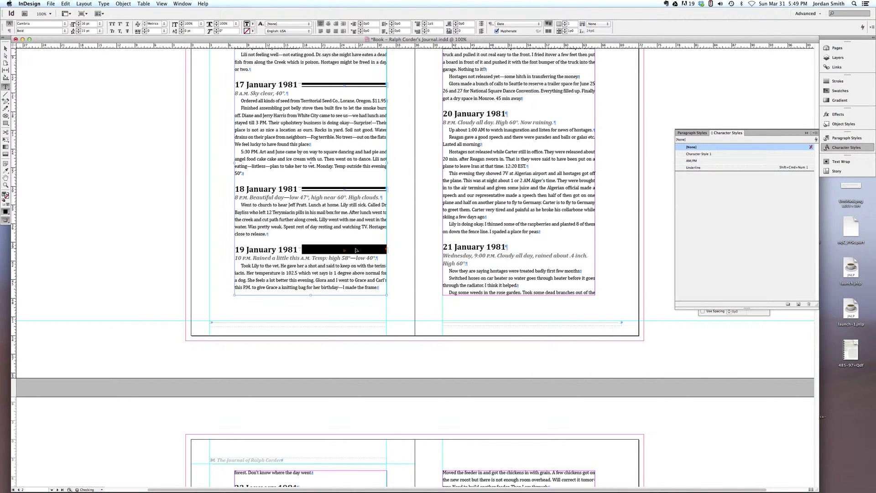
left_click(523, 110)
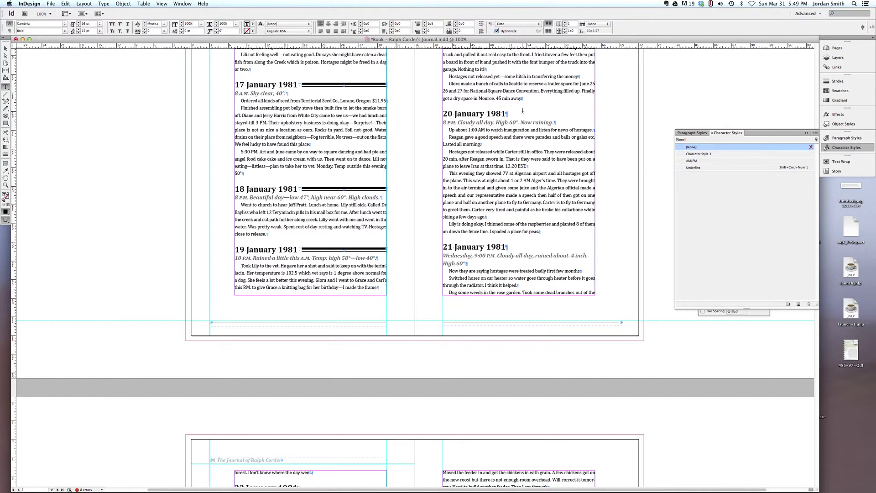
key("shift+Tab")
key("shift+Left")
key("shift+super+KP_1")
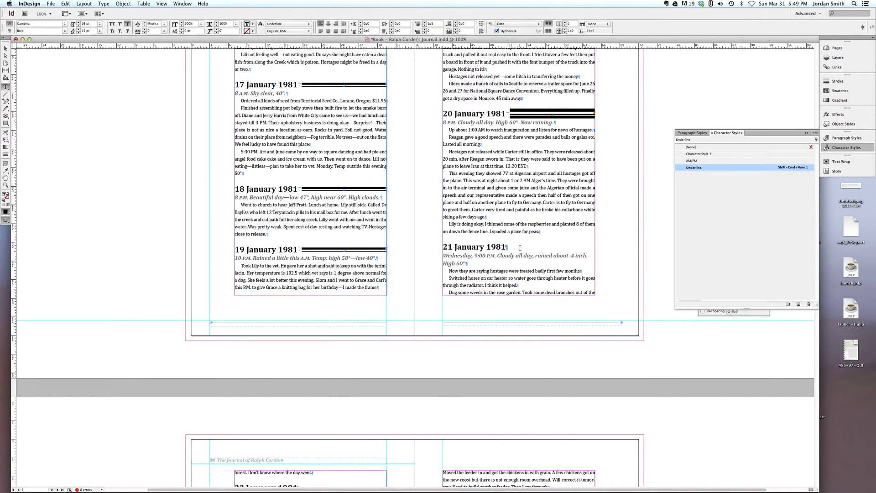
scroll(520, 248, "up", 3)
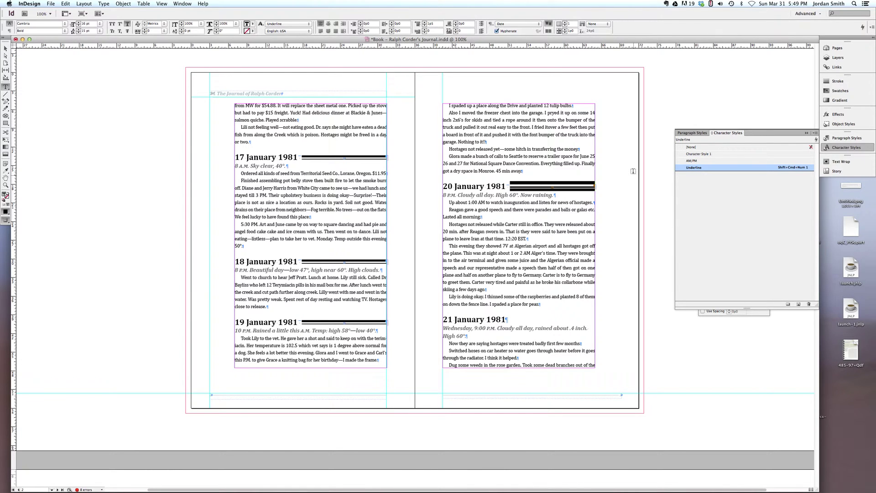
left_click(651, 146)
key("w")
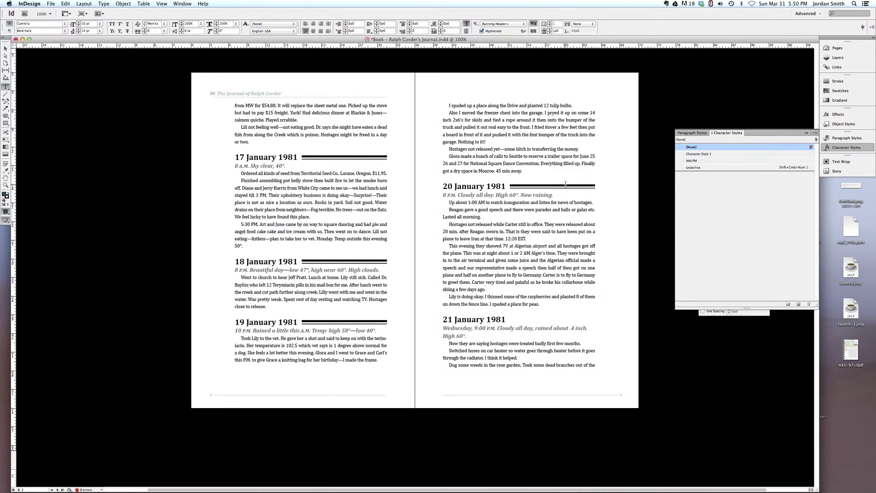